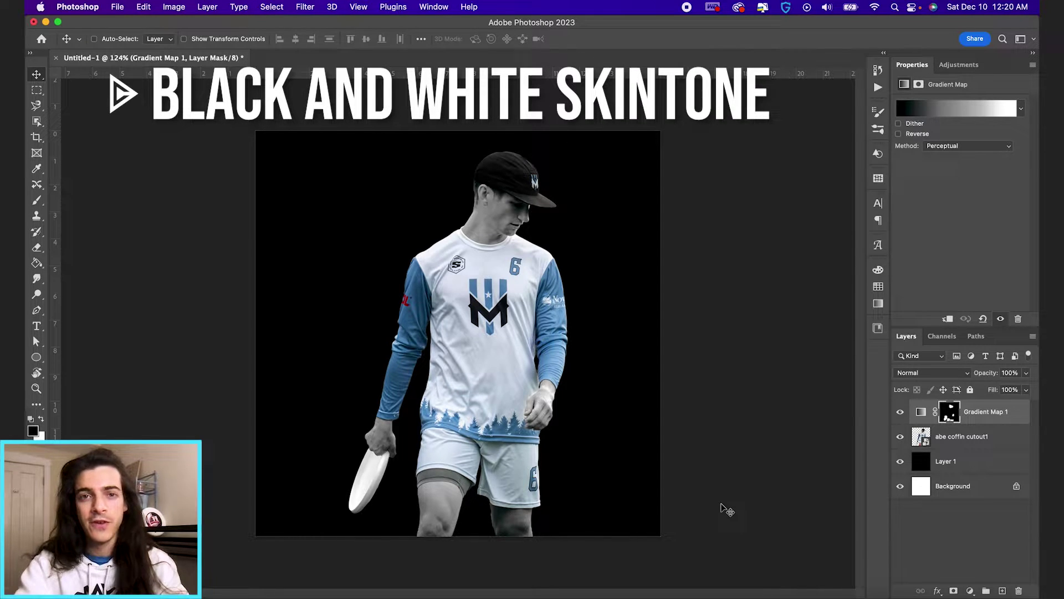
# Create a new 1080 × 1080 px, 72 ppi document and add an empty Layer 1
pyautogui.press('super+n')
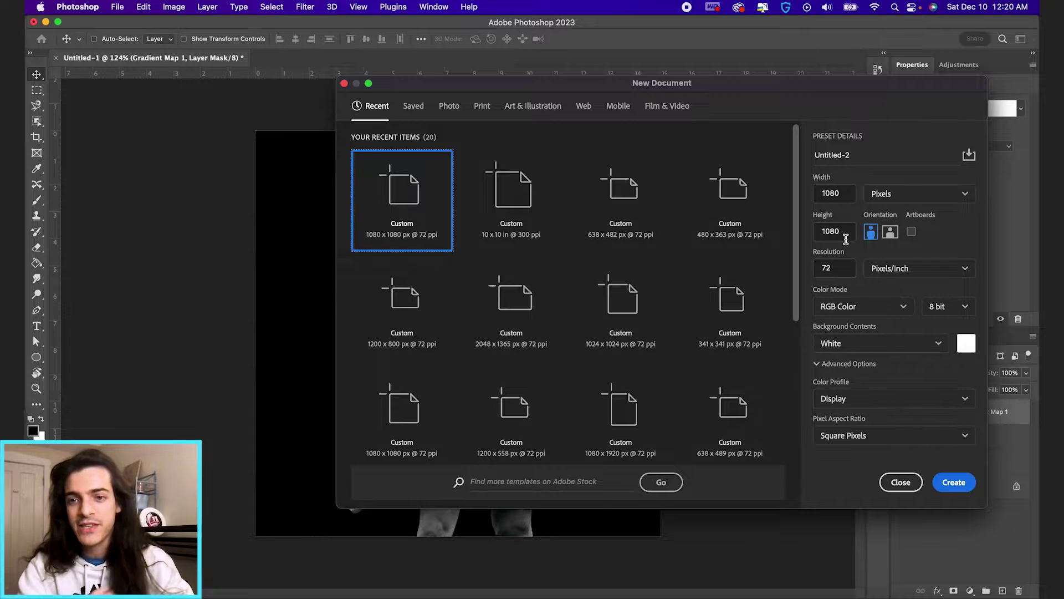
pyautogui.press('Return')
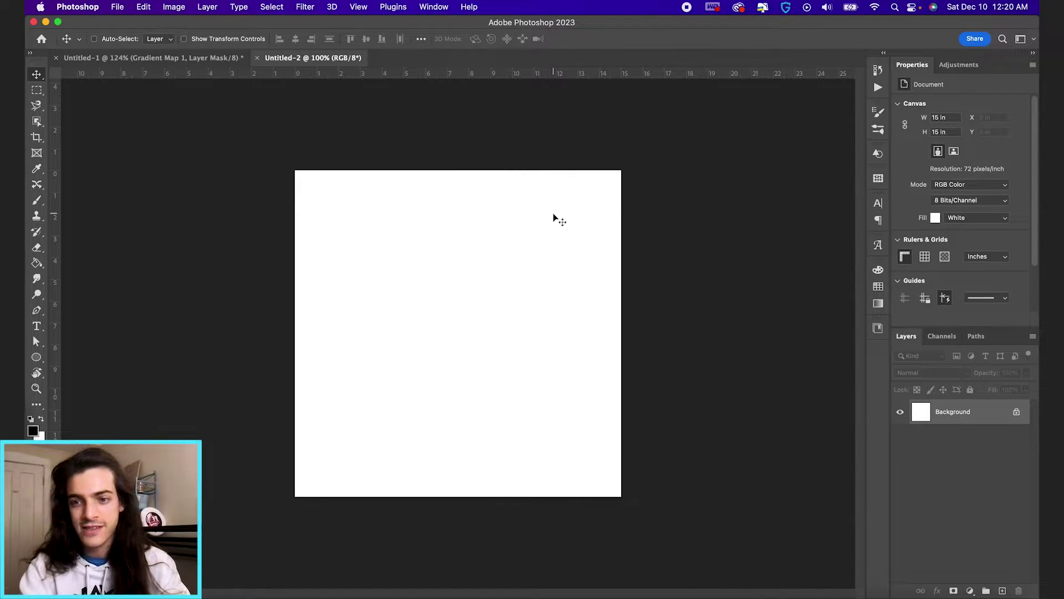
pyautogui.press('super+shift+alt+n')
# Fill Layer 1 with black using the Paint Bucket, then switch to Finder for the cutout
pyautogui.press('g')
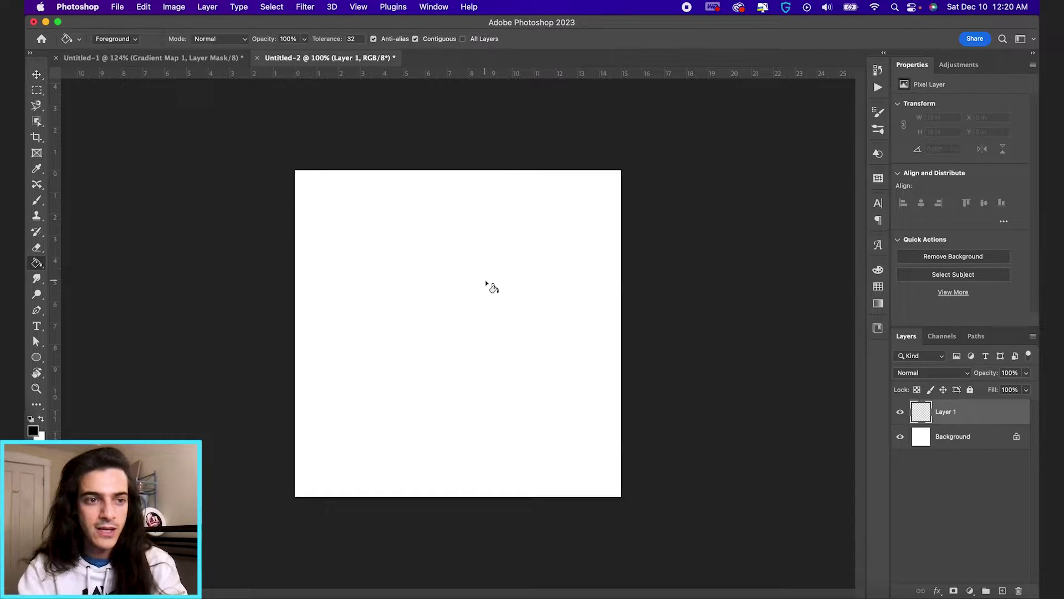
pyautogui.click(492, 319)
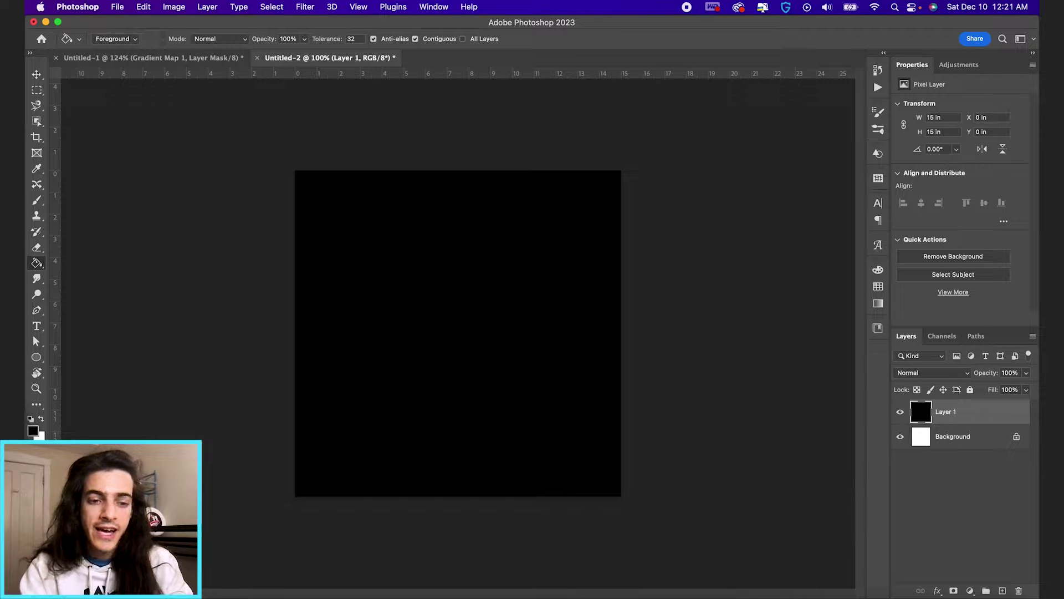
pyautogui.press('super+Tab')
# Place abe coffin cutout1.psd on the black canvas, scaled to about 8.19 × 14.43 in
pyautogui.moveTo(713, 228); pyautogui.dragTo(421, 428)
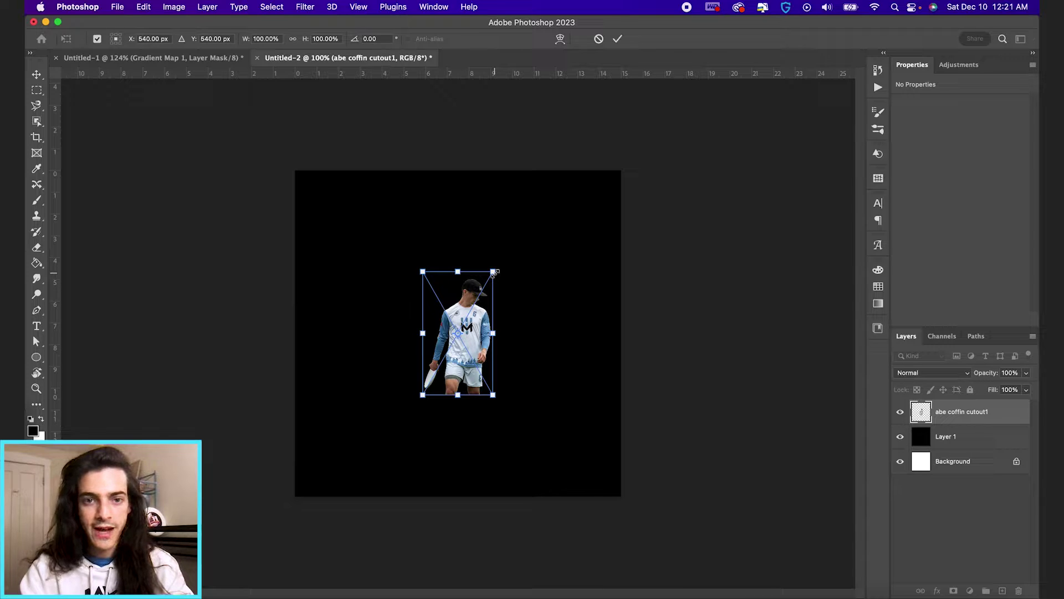
pyautogui.moveTo(494, 271)
pyautogui.mouseDown()
pyautogui.moveTo(584, 202)
pyautogui.moveTo(496, 221)
pyautogui.moveTo(600, 190)
pyautogui.moveTo(606, 199)
pyautogui.mouseUp()
pyautogui.press('Return')
pyautogui.press('g')
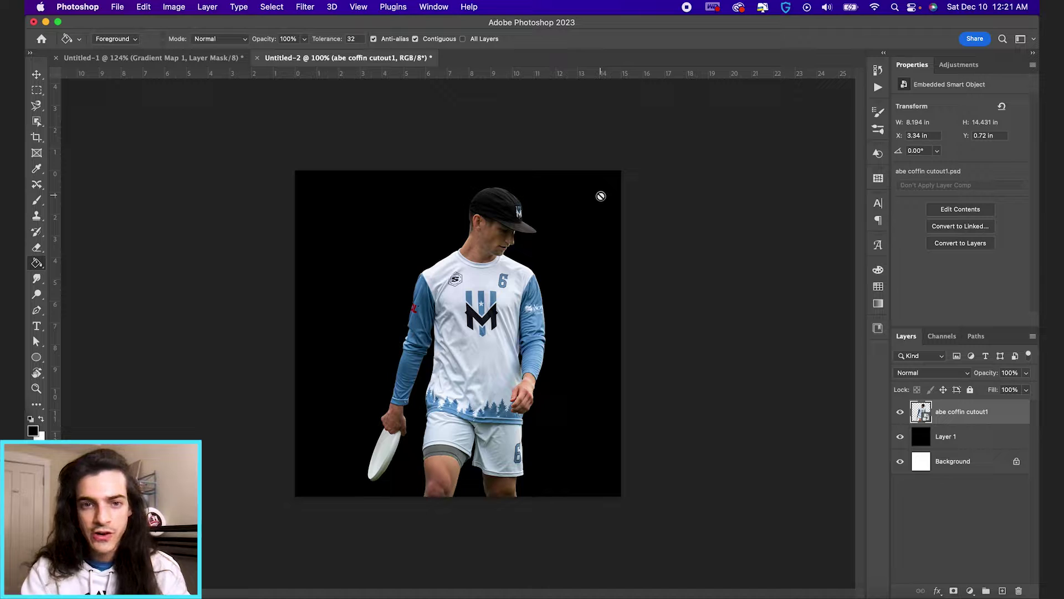
pyautogui.press('v')
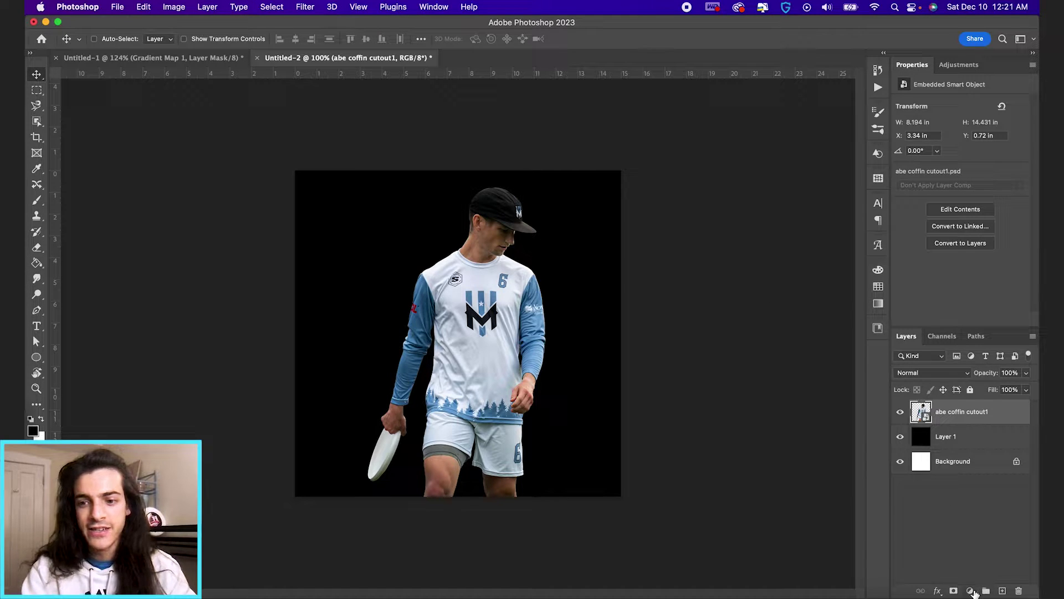
# Add a Black & White adjustment layer above the abe coffin cutout1 layer
pyautogui.click(971, 591)
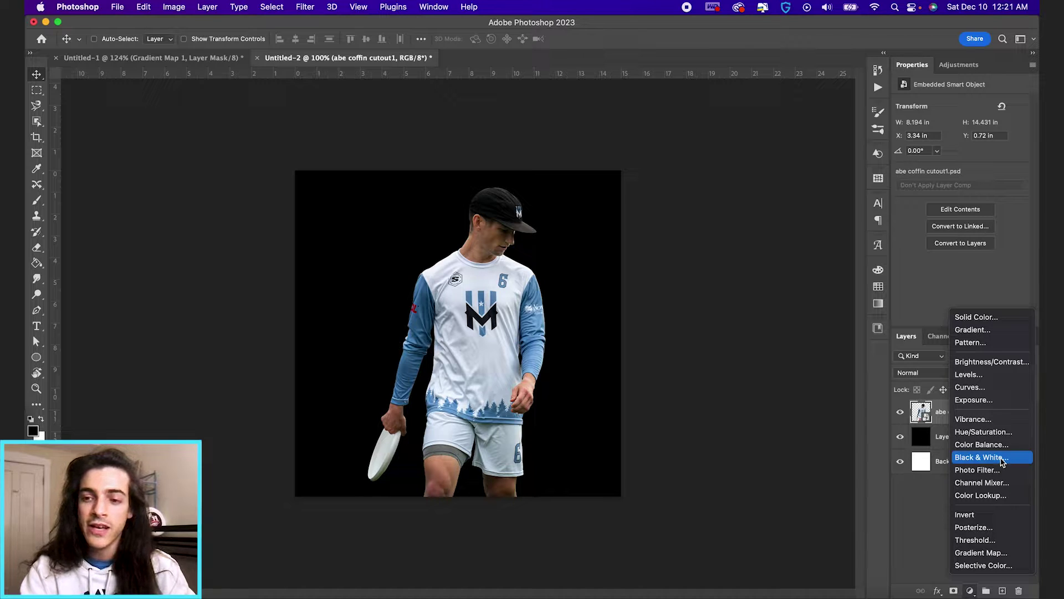
pyautogui.click(980, 458)
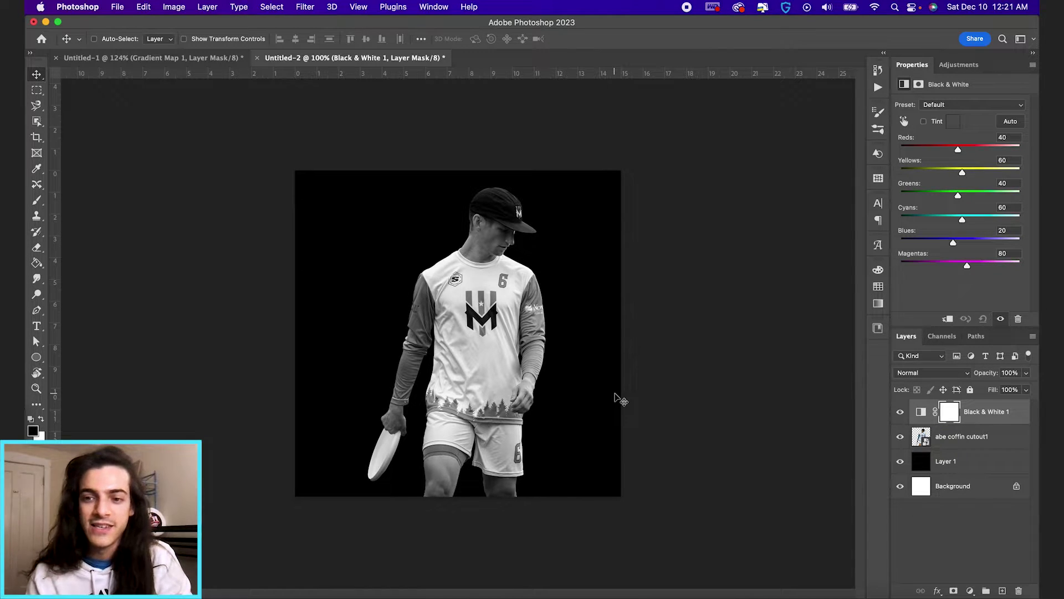
pyautogui.click(921, 415)
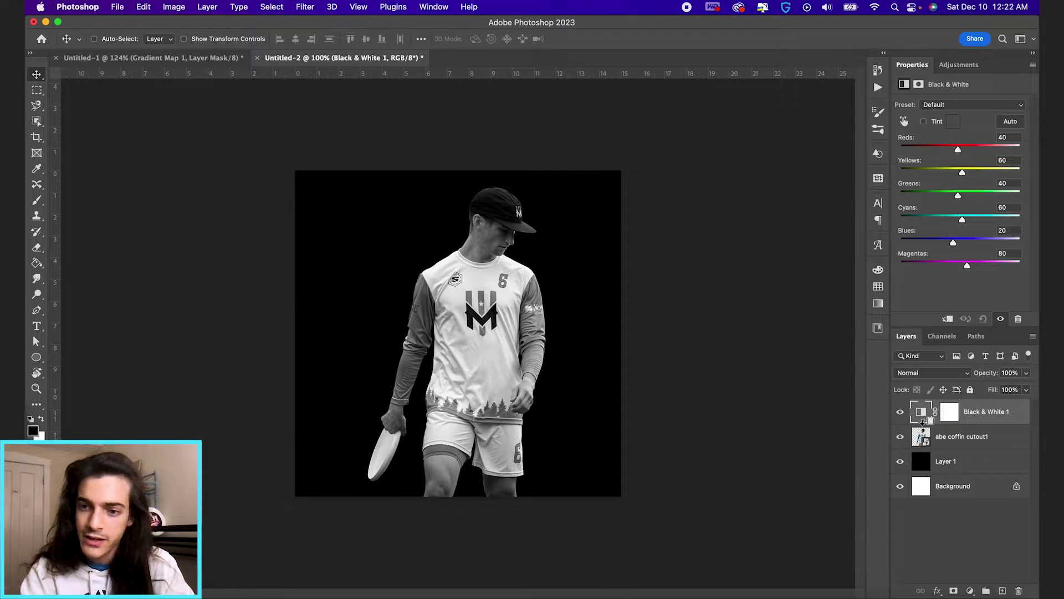
pyautogui.keyDown('alt'); pyautogui.click(925, 424); pyautogui.keyUp('alt')
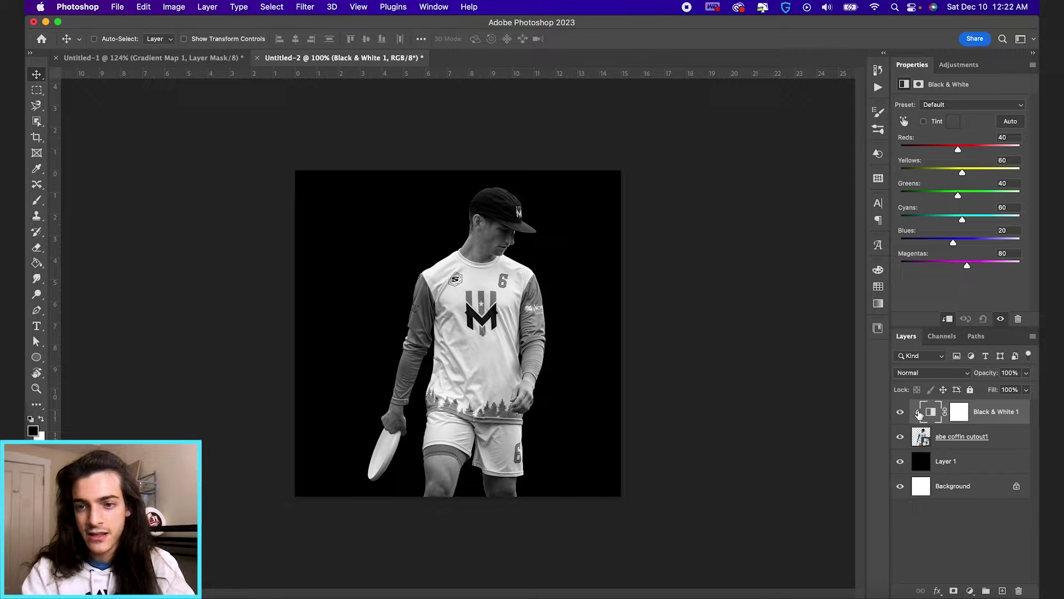
# Clip Black & White 1 to the abe coffin cutout1 layer using Create Clipping Mask
pyautogui.keyDown('alt'); pyautogui.click(924, 425); pyautogui.keyUp('alt')
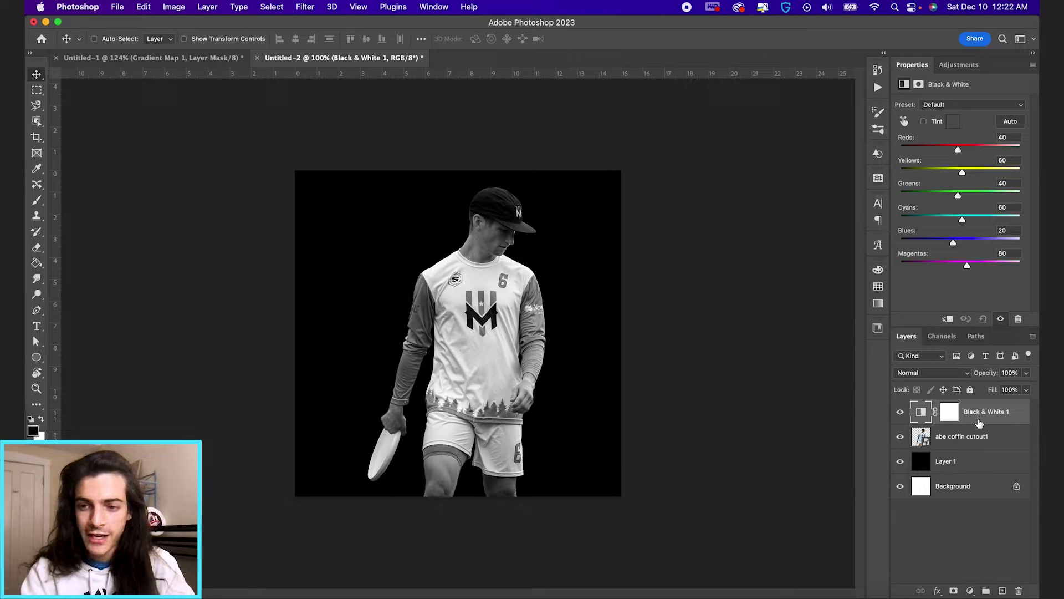
pyautogui.rightClick(979, 423)
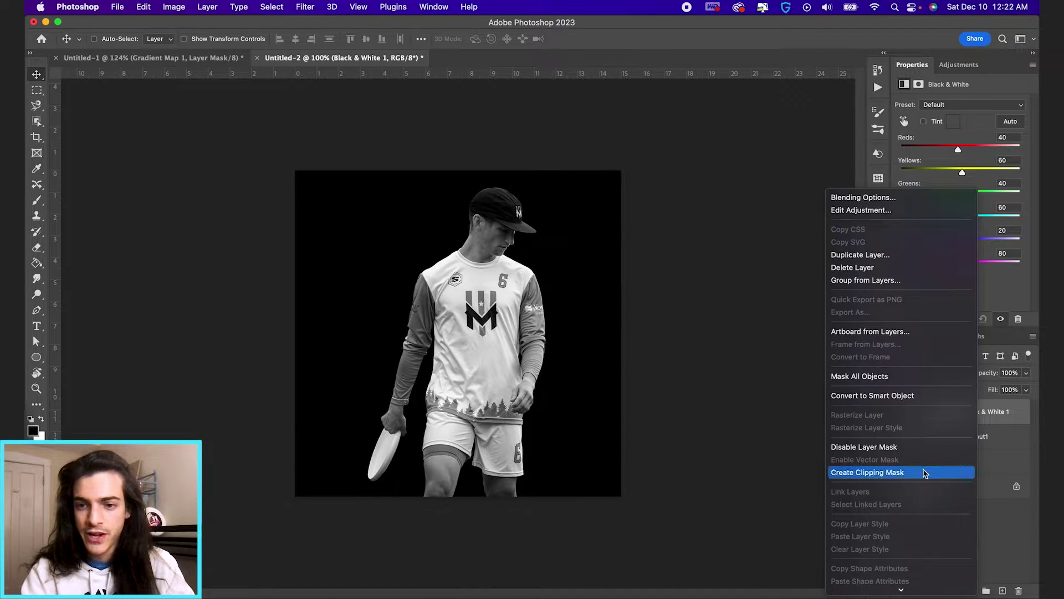
pyautogui.click(925, 473)
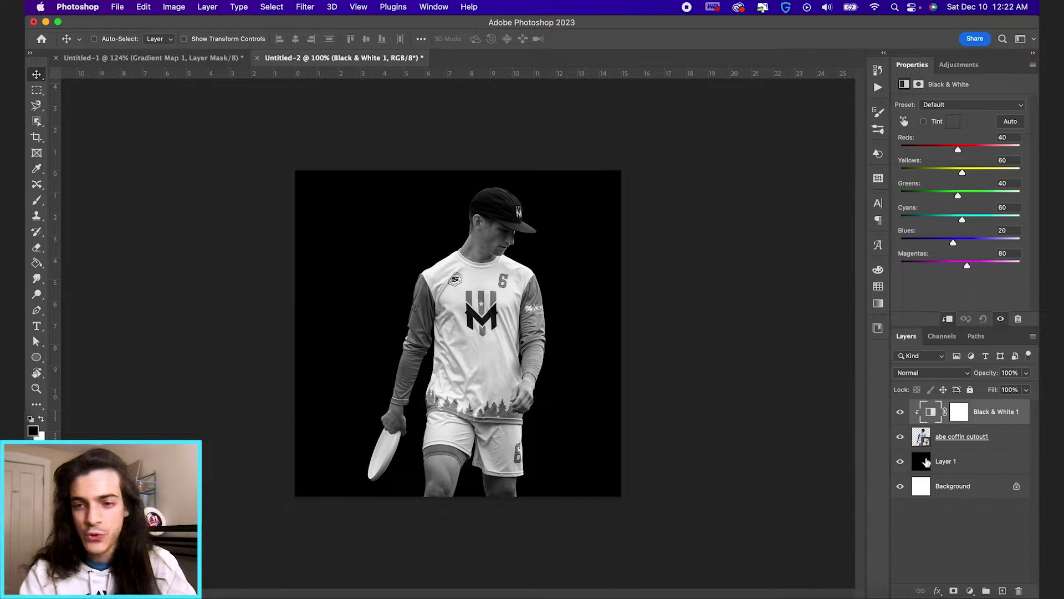
pyautogui.keyDown('alt'); pyautogui.click(922, 422); pyautogui.keyUp('alt')
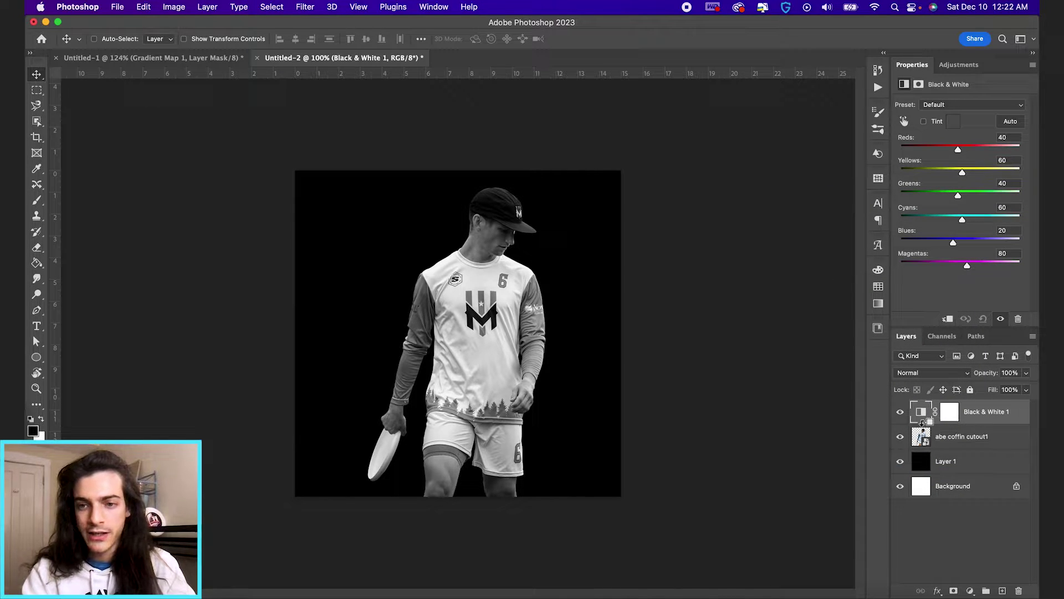
pyautogui.keyDown('alt'); pyautogui.click(923, 422); pyautogui.keyUp('alt')
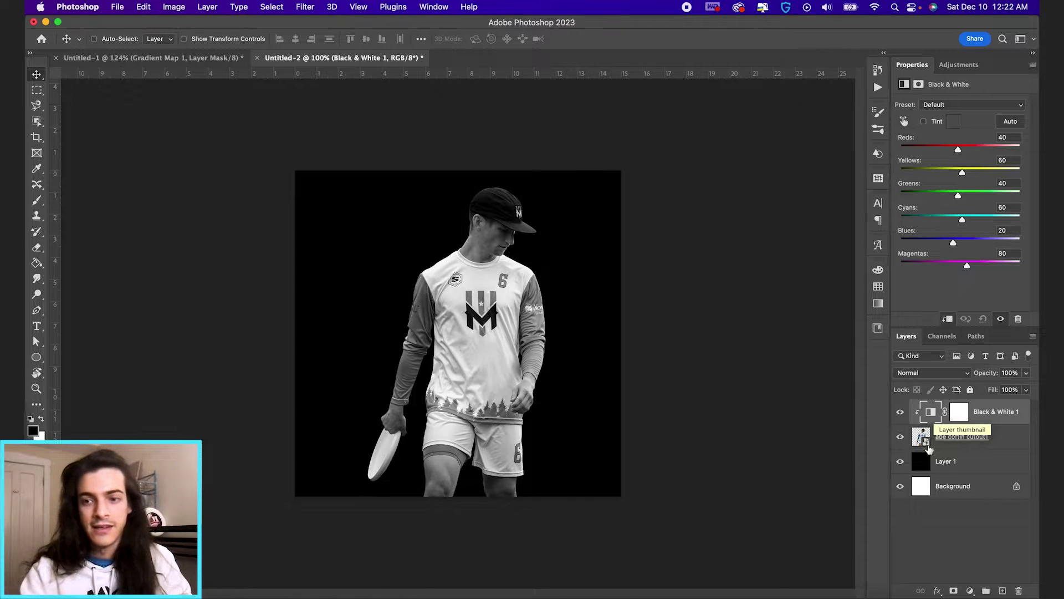
# Add Layer 2 above Layer 1 and fill it with the AUDL LIGHT BLUE swatch
pyautogui.click(927, 465)
pyautogui.press('super+alt+shift+n')
pyautogui.press('g')
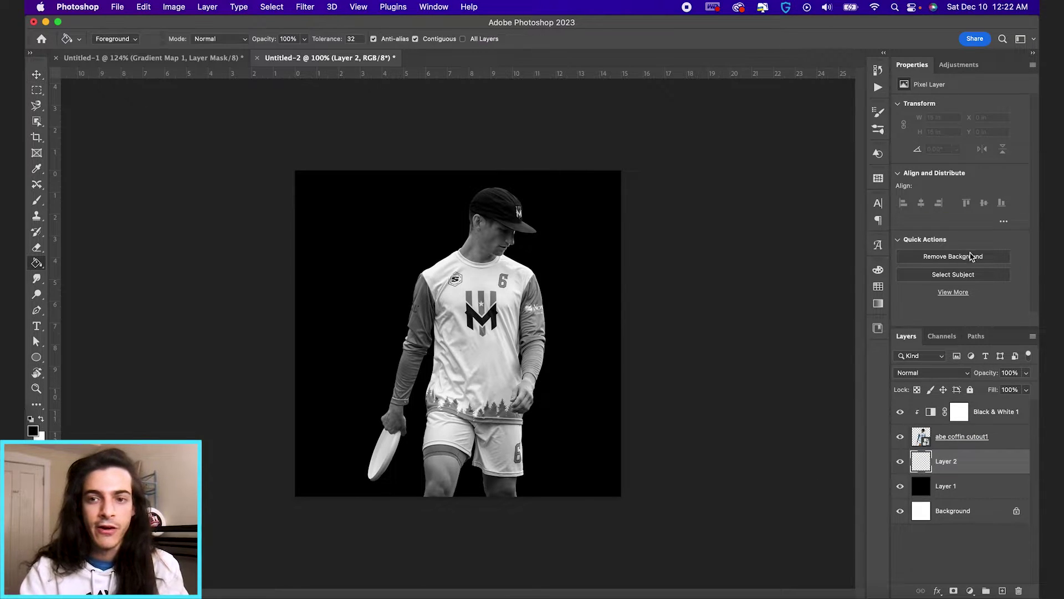
pyautogui.click(878, 286)
pyautogui.click(744, 337)
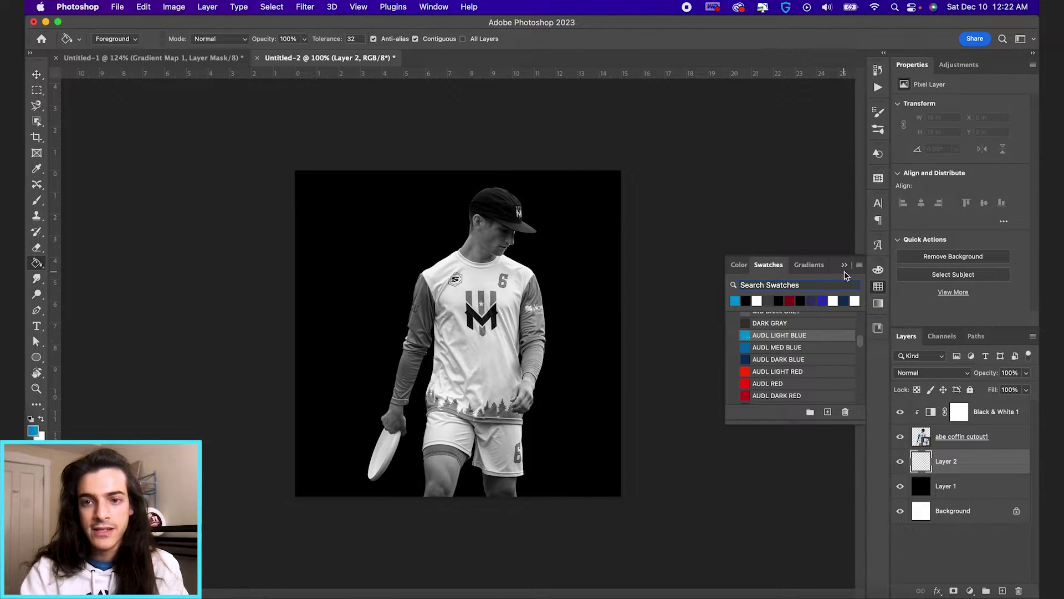
pyautogui.click(590, 358)
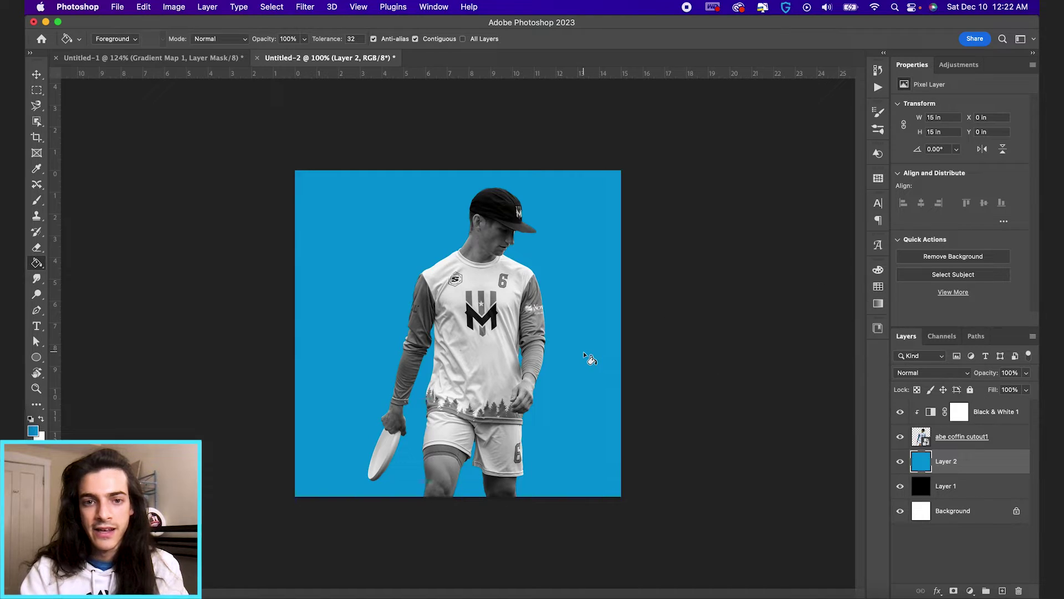
pyautogui.click(930, 413)
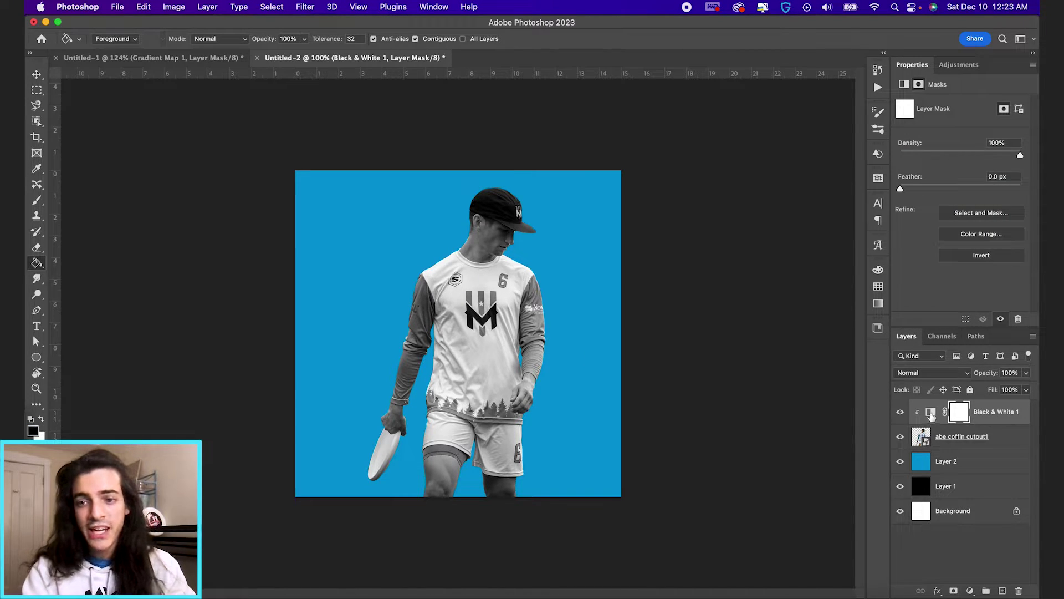
# Set the Black & White sliders to Reds 127 and Yellows 81, then select its mask
pyautogui.click(931, 413)
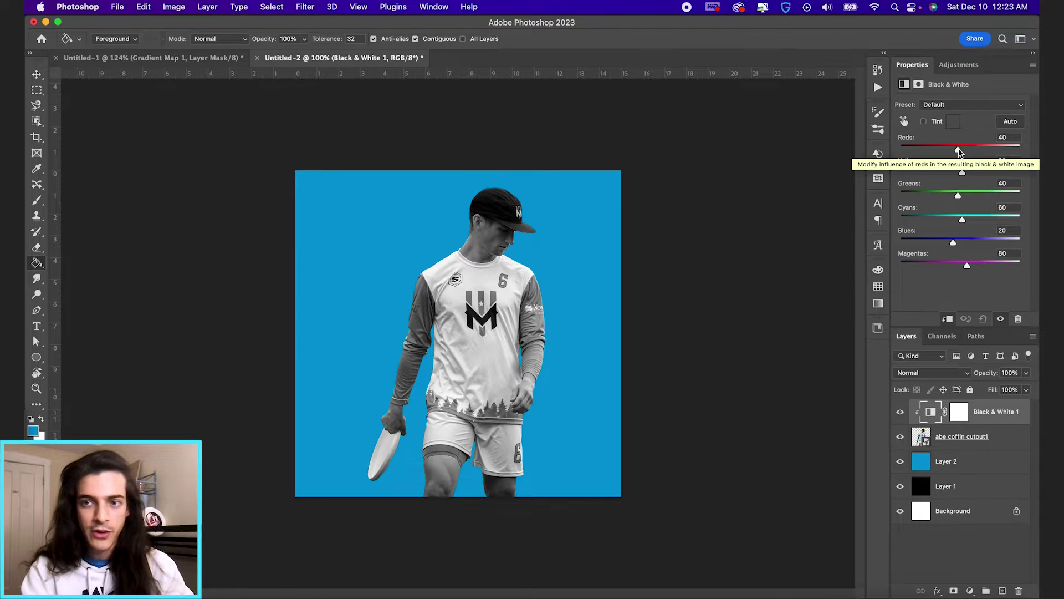
pyautogui.moveTo(959, 151); pyautogui.dragTo(967, 174)
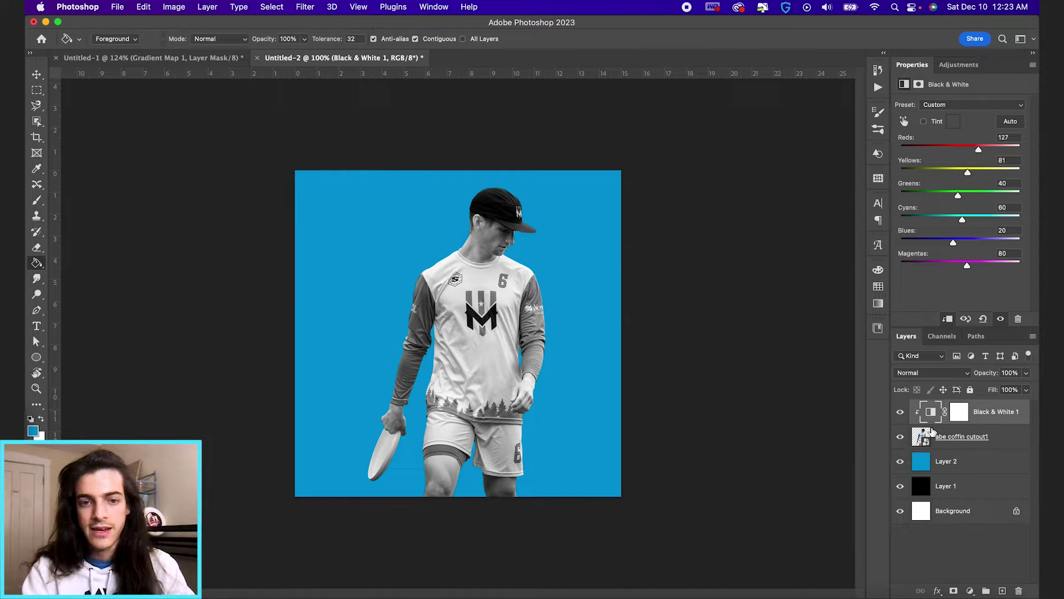
pyautogui.click(960, 412)
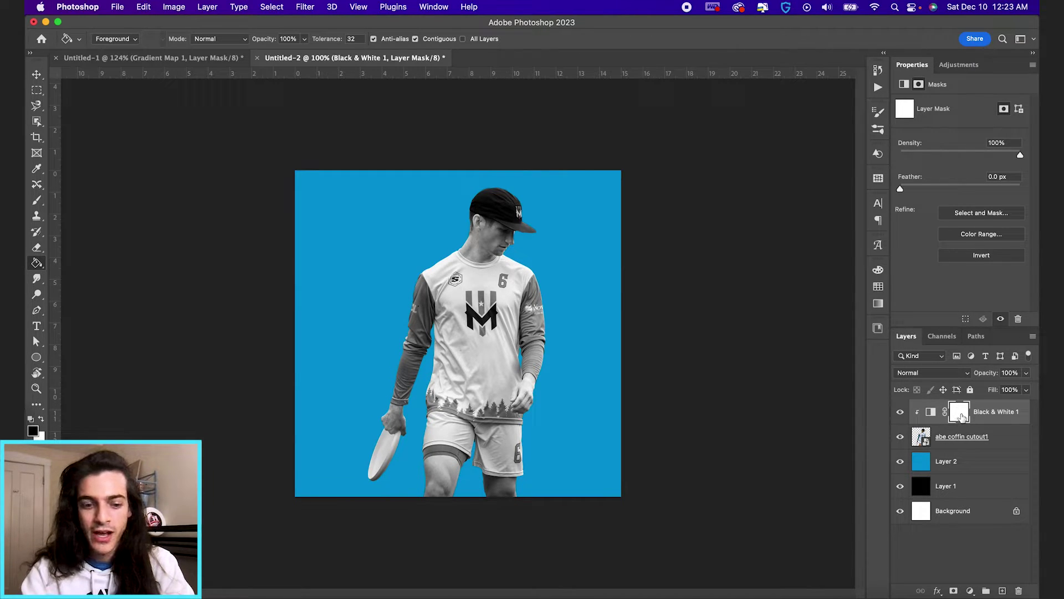
# Invert the Black & White 1 mask to solid black via Image > Adjustments > Invert
pyautogui.press('super+i')
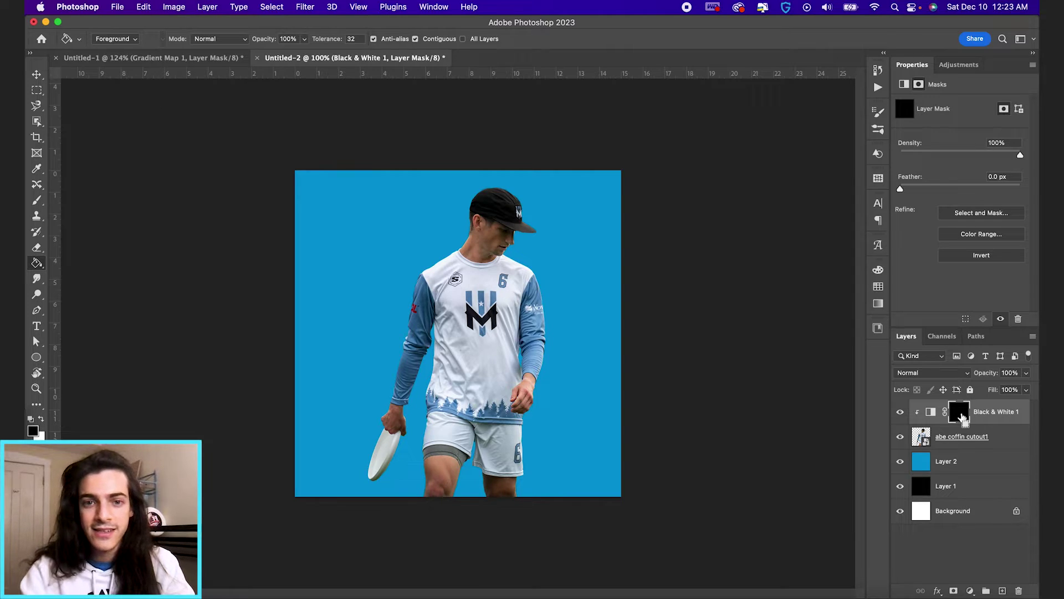
pyautogui.press('super+i')
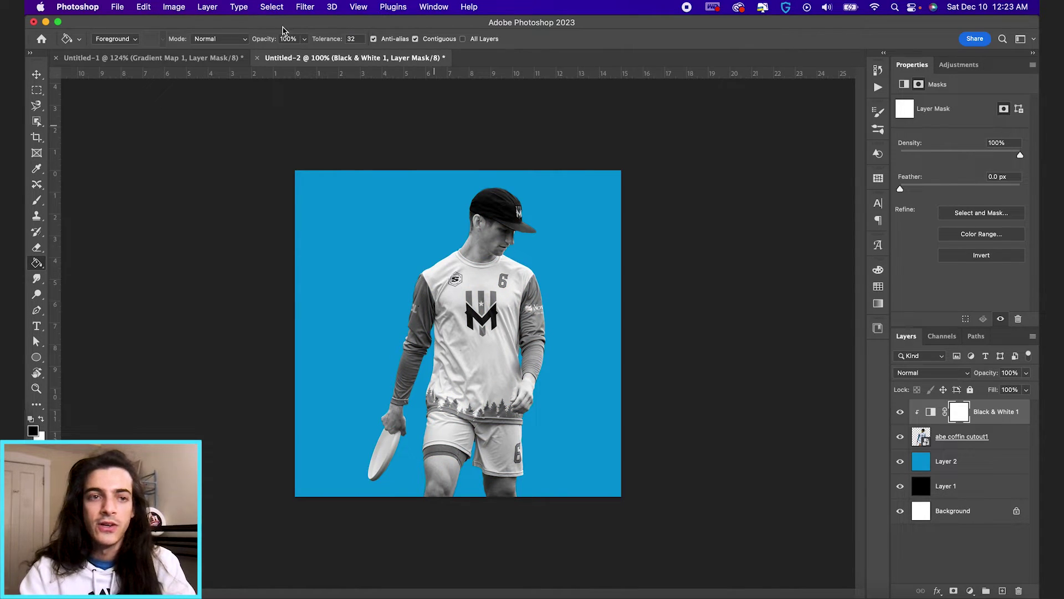
pyautogui.click(173, 7)
pyautogui.moveTo(192, 41)
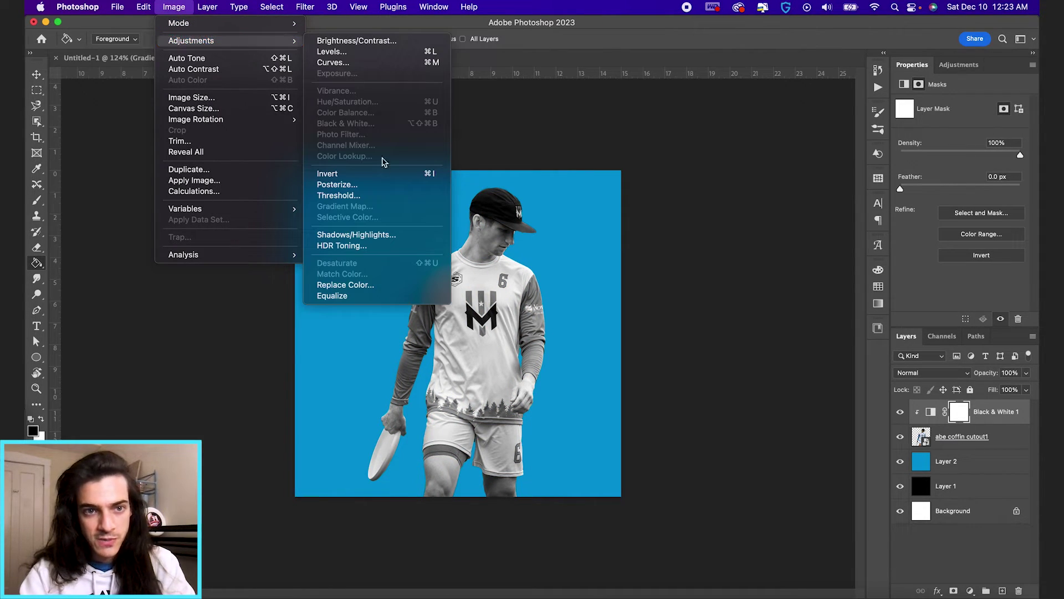
pyautogui.click(384, 175)
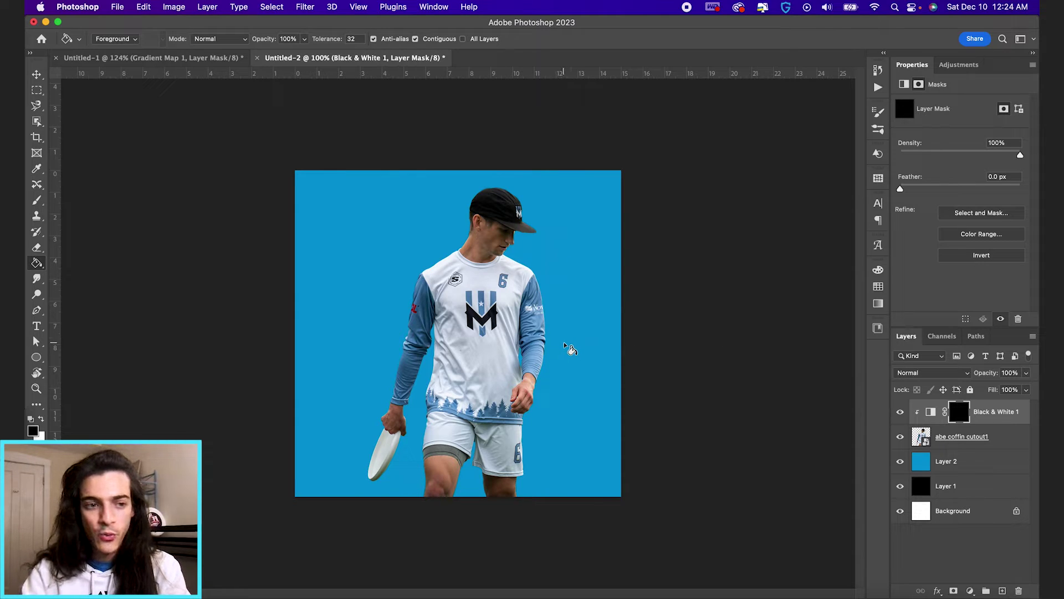
pyautogui.press('b')
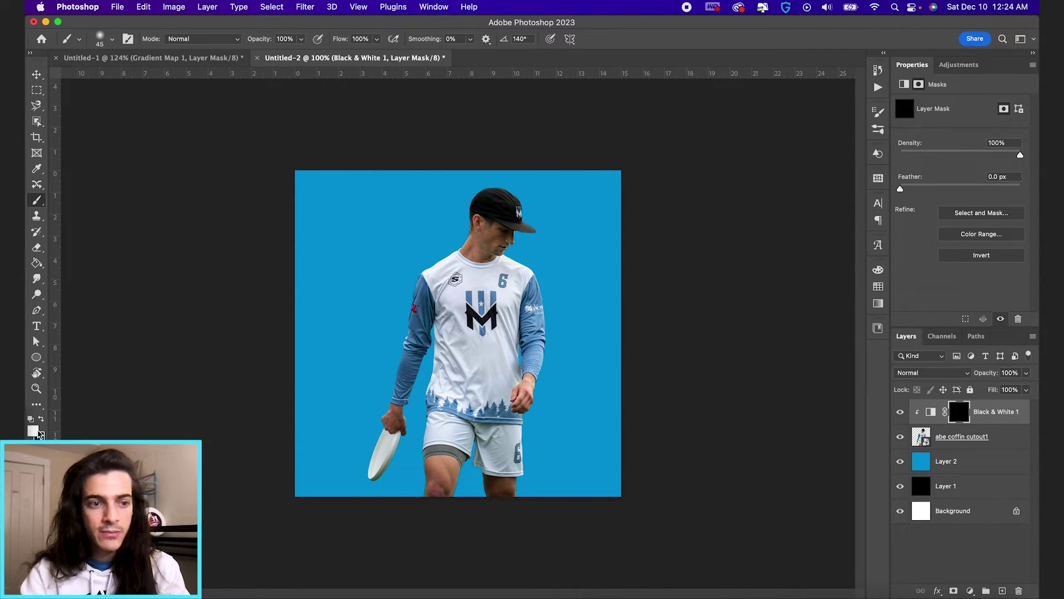
# Paint white on the mask over the neck, right hand, lower right leg and left thigh
pyautogui.scroll(5, 469, 244)
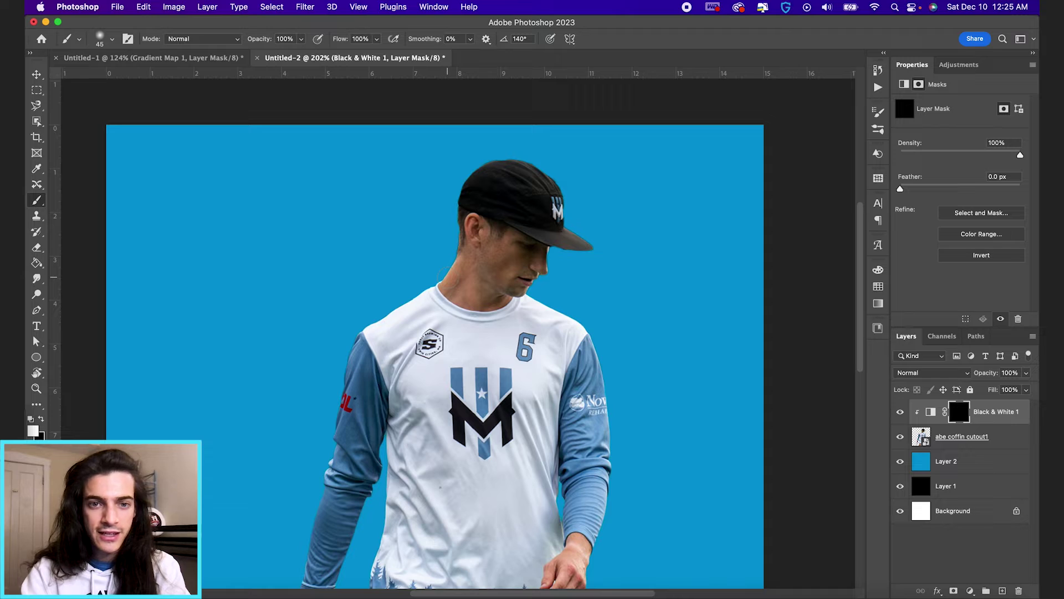
pyautogui.moveTo(447, 277)
pyautogui.mouseDown()
pyautogui.moveTo(482, 291)
pyautogui.moveTo(464, 261)
pyautogui.moveTo(477, 222)
pyautogui.moveTo(465, 207)
pyautogui.moveTo(536, 279)
pyautogui.moveTo(541, 252)
pyautogui.moveTo(521, 243)
pyautogui.moveTo(530, 252)
pyautogui.mouseUp()
pyautogui.scroll(-1, 482, 298)
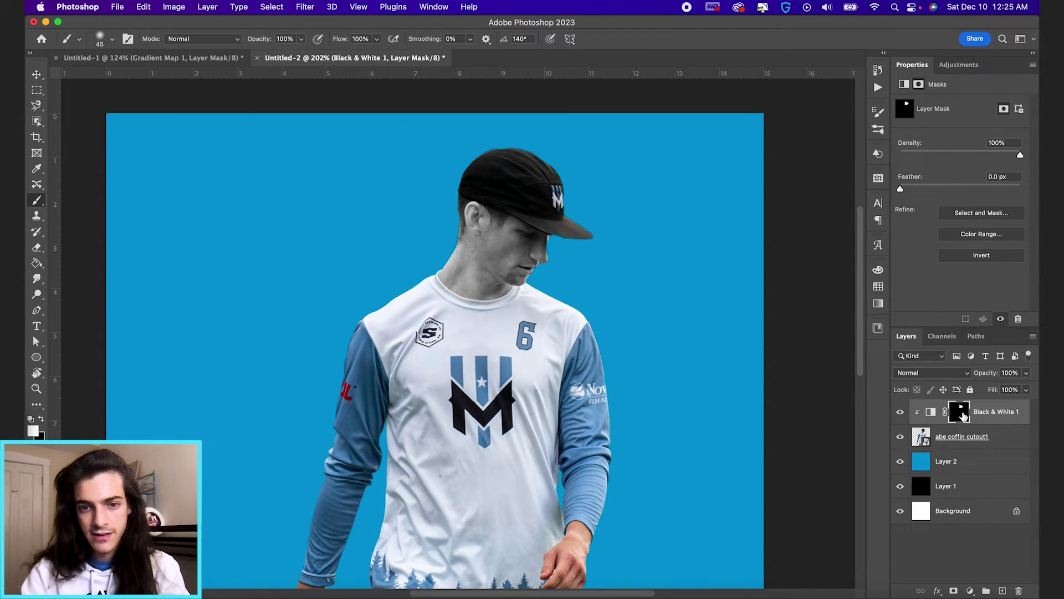
pyautogui.scroll(-5, 614, 358)
pyautogui.scroll(-2, 614, 357)
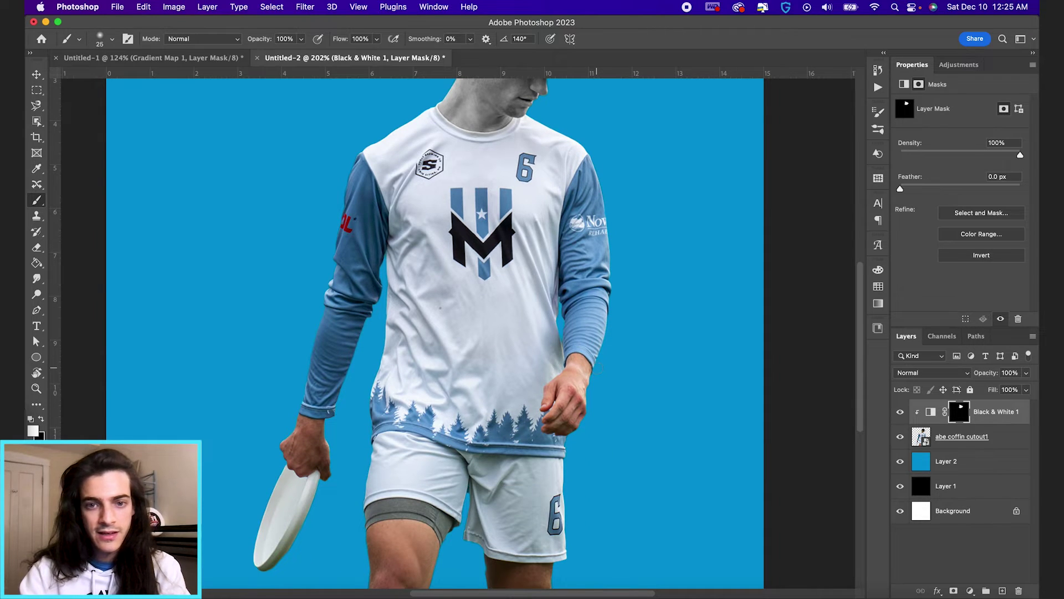
pyautogui.scroll(3, 599, 368)
pyautogui.moveTo(590, 302)
pyautogui.mouseDown()
pyautogui.moveTo(585, 349)
pyautogui.moveTo(594, 289)
pyautogui.moveTo(580, 272)
pyautogui.moveTo(568, 310)
pyautogui.moveTo(552, 316)
pyautogui.moveTo(546, 341)
pyautogui.moveTo(571, 358)
pyautogui.moveTo(546, 374)
pyautogui.moveTo(568, 379)
pyautogui.moveTo(540, 370)
pyautogui.moveTo(539, 346)
pyautogui.mouseUp()
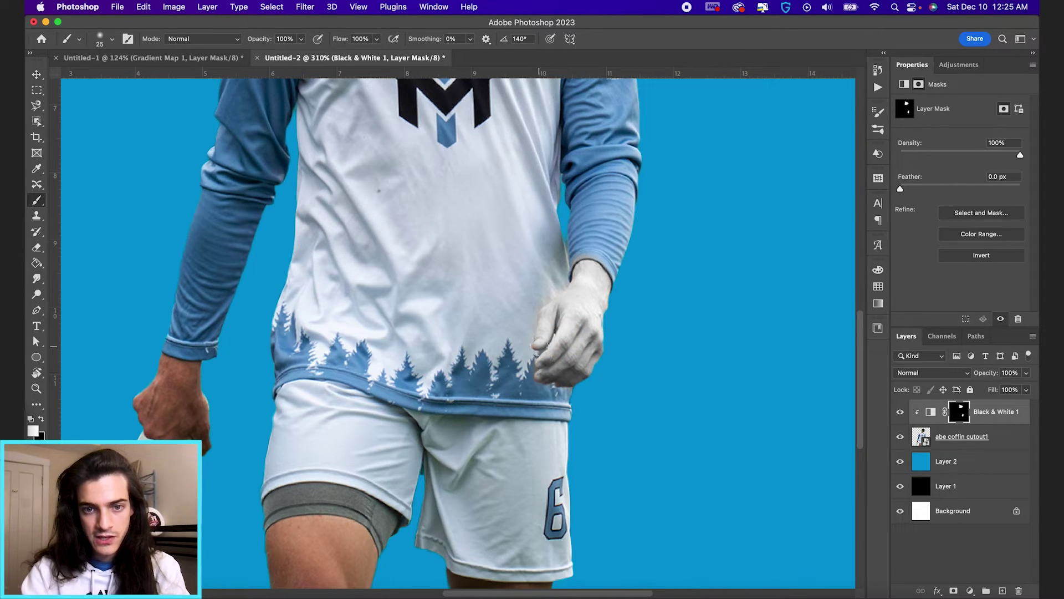
pyautogui.scroll(-5, 579, 383)
pyautogui.press(']')
pyautogui.press(']')
pyautogui.moveTo(565, 351)
pyautogui.mouseDown()
pyautogui.moveTo(462, 350)
pyautogui.moveTo(537, 396)
pyautogui.mouseUp()
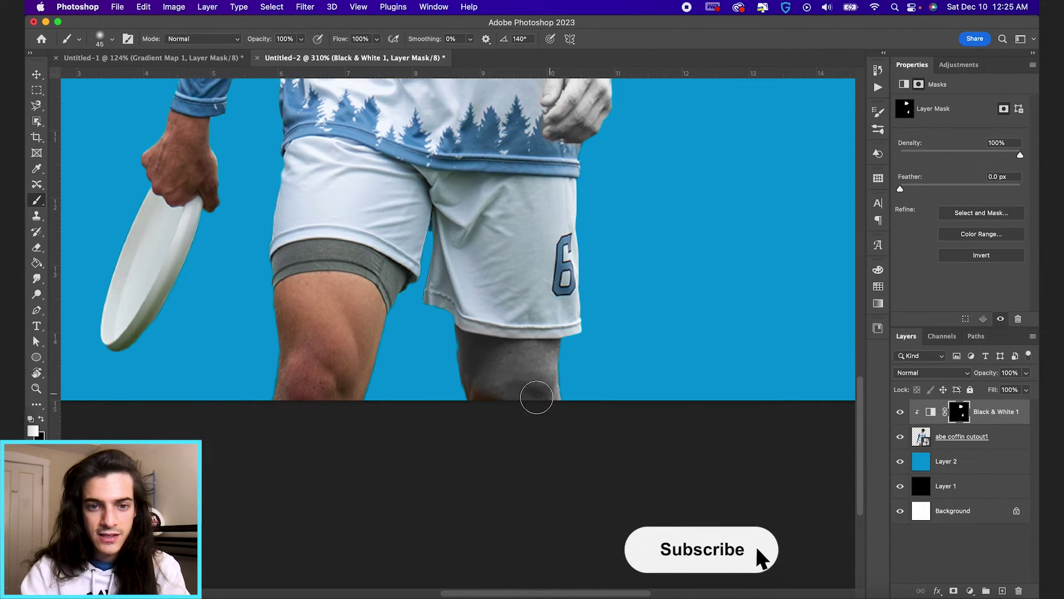
pyautogui.moveTo(344, 387)
pyautogui.mouseDown()
pyautogui.moveTo(379, 378)
pyautogui.moveTo(290, 350)
pyautogui.moveTo(337, 322)
pyautogui.moveTo(288, 316)
pyautogui.moveTo(283, 298)
pyautogui.moveTo(388, 317)
pyautogui.mouseUp()
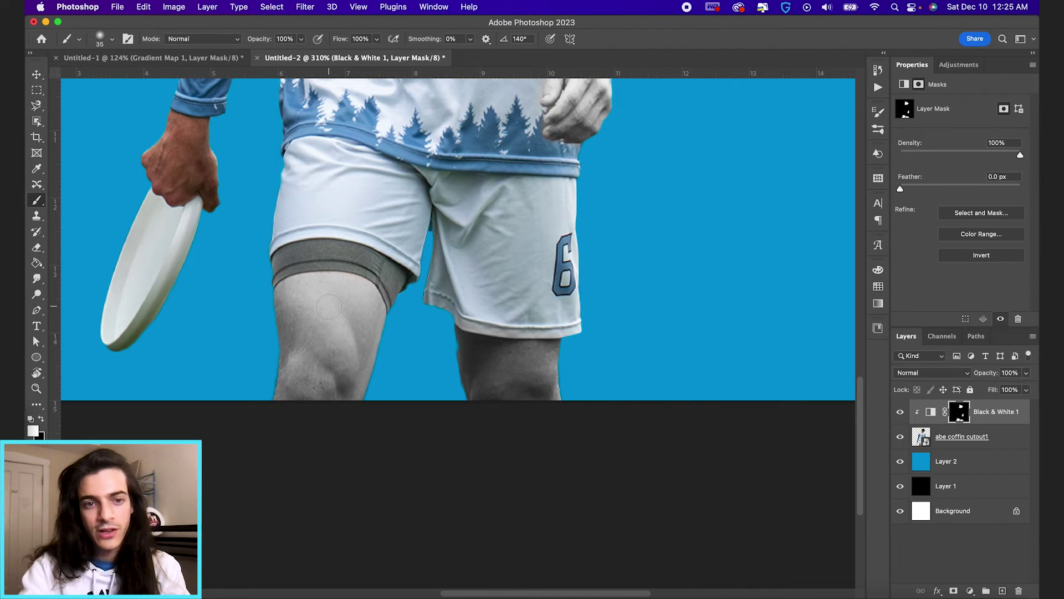
# Paint white on the mask over the frisbee hand and the wrist below the sleeve
pyautogui.press('[')
pyautogui.press('[')
pyautogui.scroll(5, 329, 306)
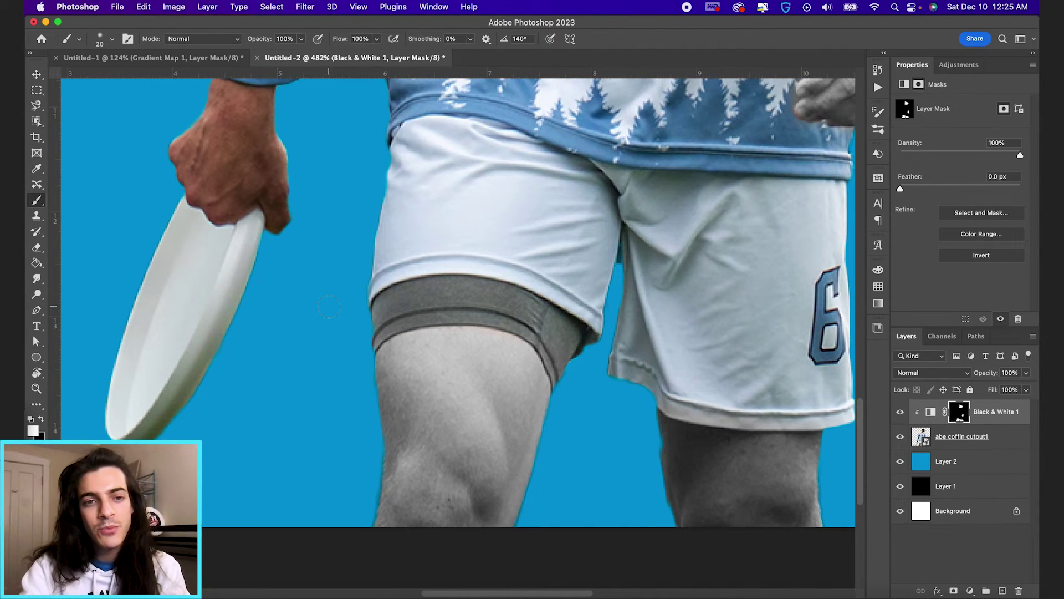
pyautogui.press(']')
pyautogui.press(']')
pyautogui.moveTo(278, 216)
pyautogui.mouseDown()
pyautogui.moveTo(268, 166)
pyautogui.moveTo(233, 200)
pyautogui.moveTo(270, 211)
pyautogui.mouseUp()
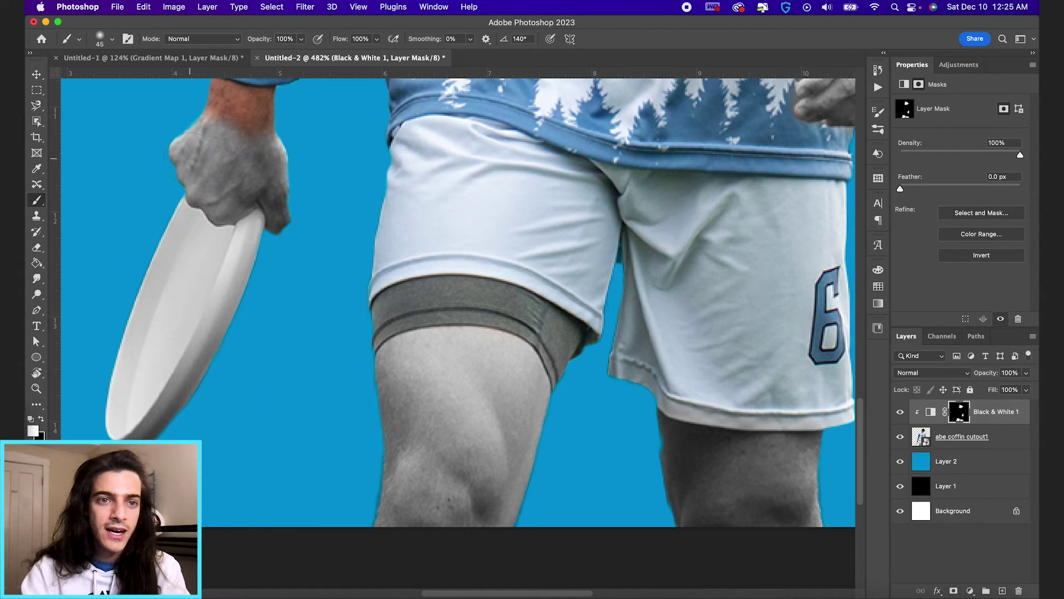
pyautogui.press('[')
pyautogui.press('[')
pyautogui.press('[')
pyautogui.scroll(3, 249, 157)
pyautogui.hscroll(-1, 249, 156)
pyautogui.moveTo(249, 156)
pyautogui.mouseDown()
pyautogui.moveTo(296, 180)
pyautogui.moveTo(228, 164)
pyautogui.moveTo(312, 197)
pyautogui.moveTo(235, 190)
pyautogui.moveTo(225, 167)
pyautogui.mouseUp()
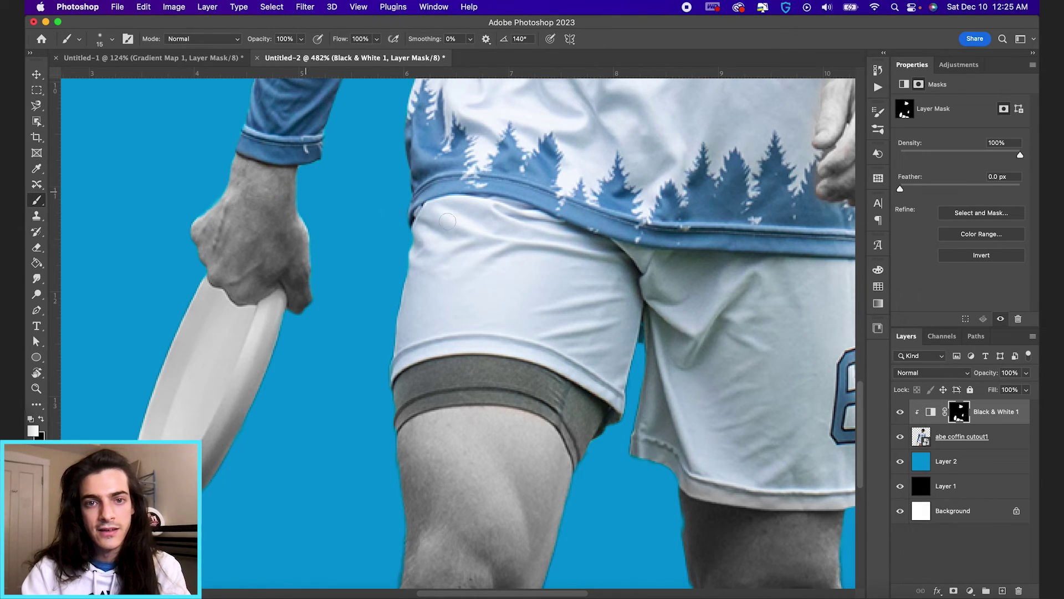
pyautogui.hscroll(10, 476, 228)
pyautogui.scroll(1, 476, 229)
# Touch up mask overspill in black, then return to painting white
pyautogui.press('x')
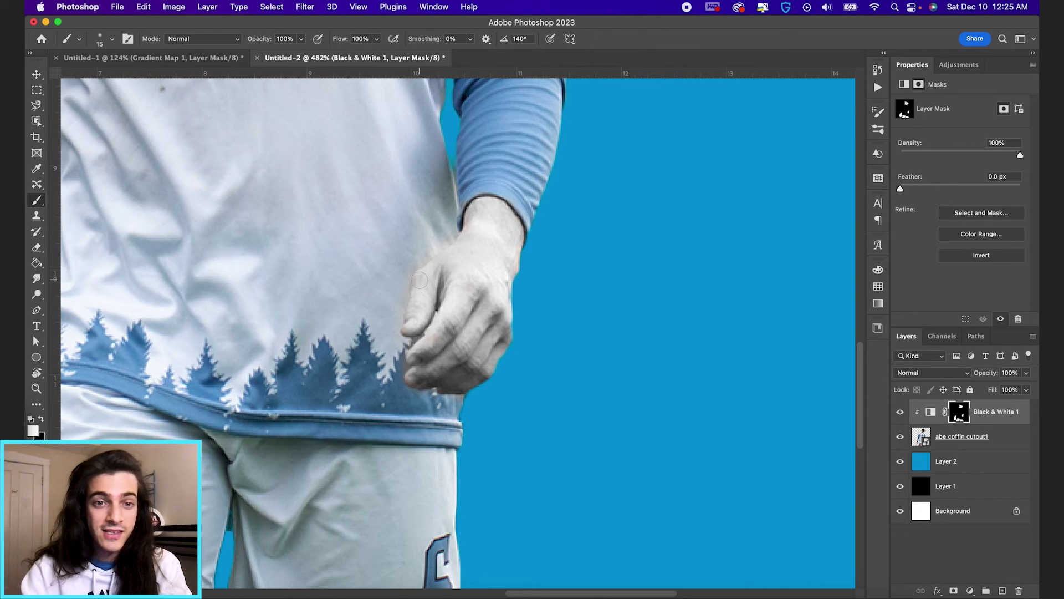
pyautogui.press('x')
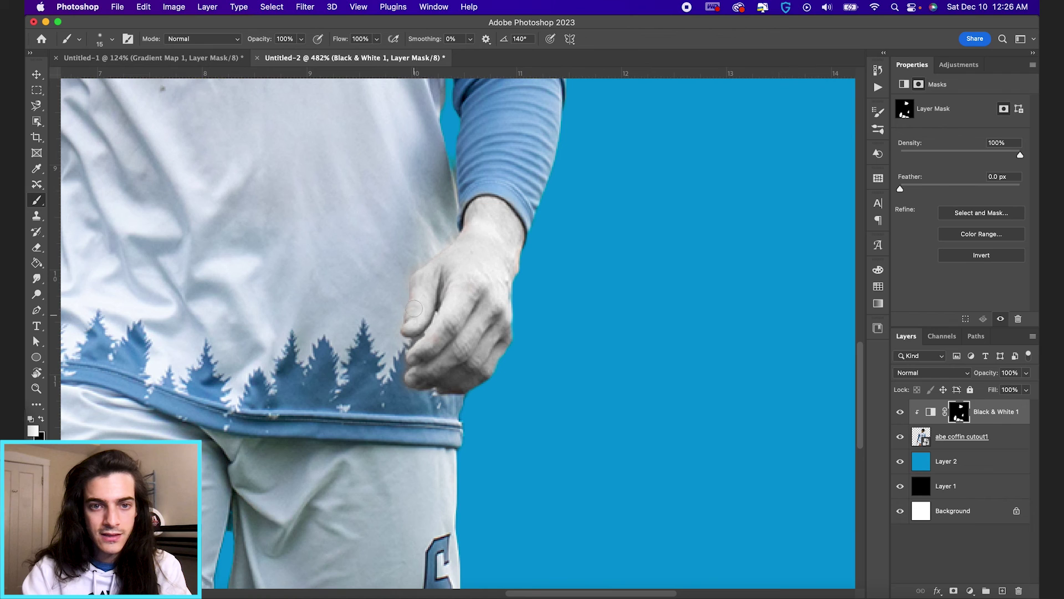
pyautogui.press('x')
pyautogui.scroll(-6, 424, 280)
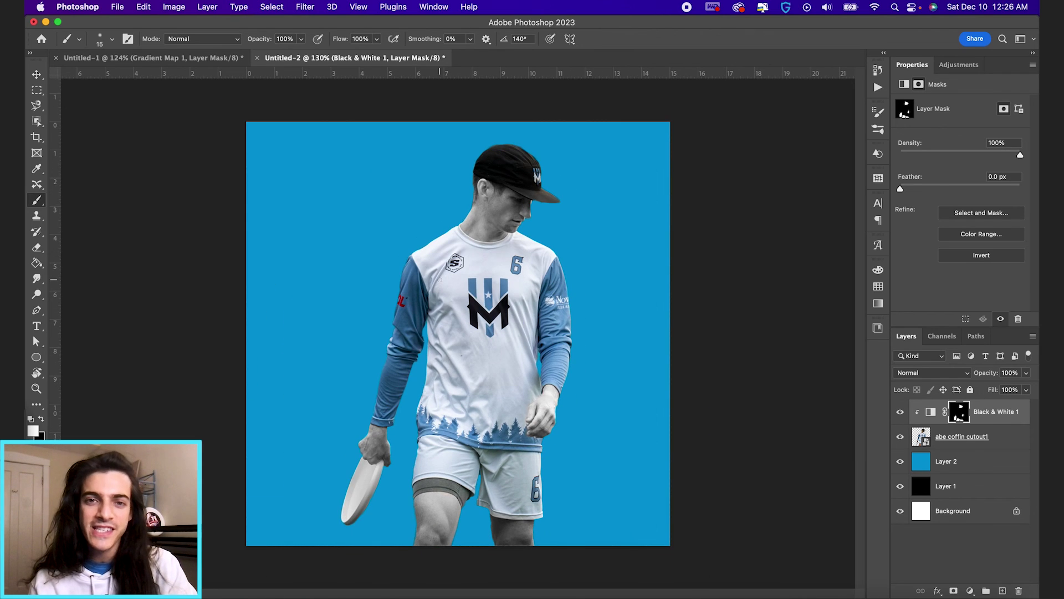